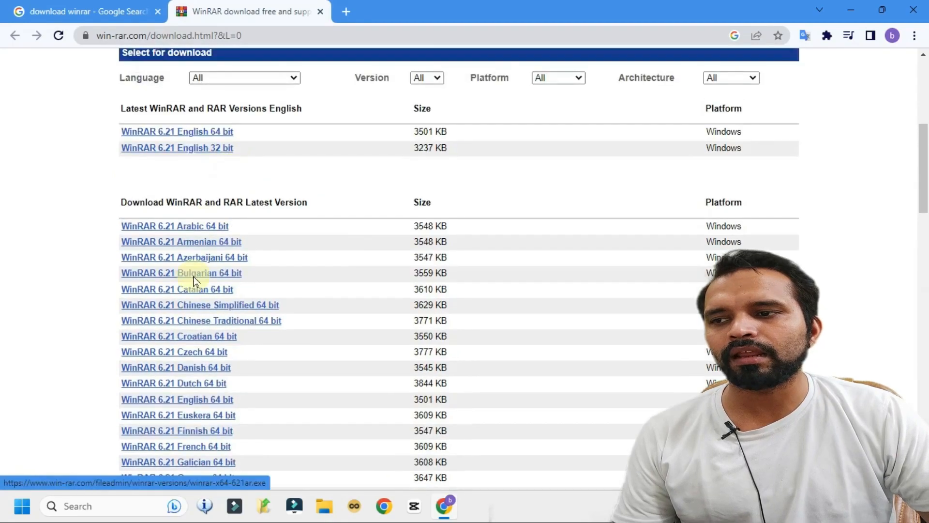
Close the browser on the WinRAR website and move the My Pictures desktop folder lower left.
{"action": "scroll", "coordinate": [284, 452], "scroll_direction": "down", "scroll_amount": 15}
{"action": "scroll", "coordinate": [334, 399], "scroll_direction": "down", "scroll_amount": 15}
{"action": "scroll", "coordinate": [349, 408], "scroll_direction": "up", "scroll_amount": 20}
{"action": "left_click", "coordinate": [923, 7]}
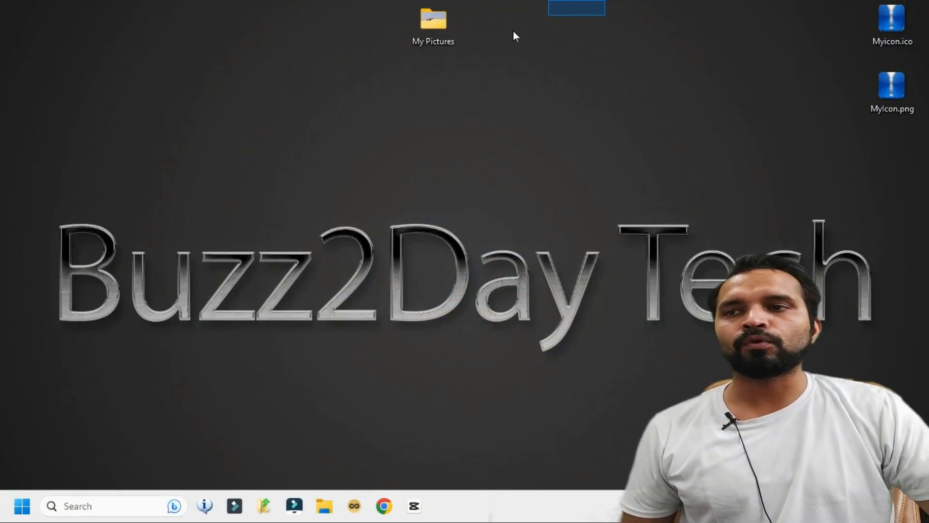
{"action": "left_click_drag", "start_coordinate": [433, 22], "coordinate": [292, 85]}
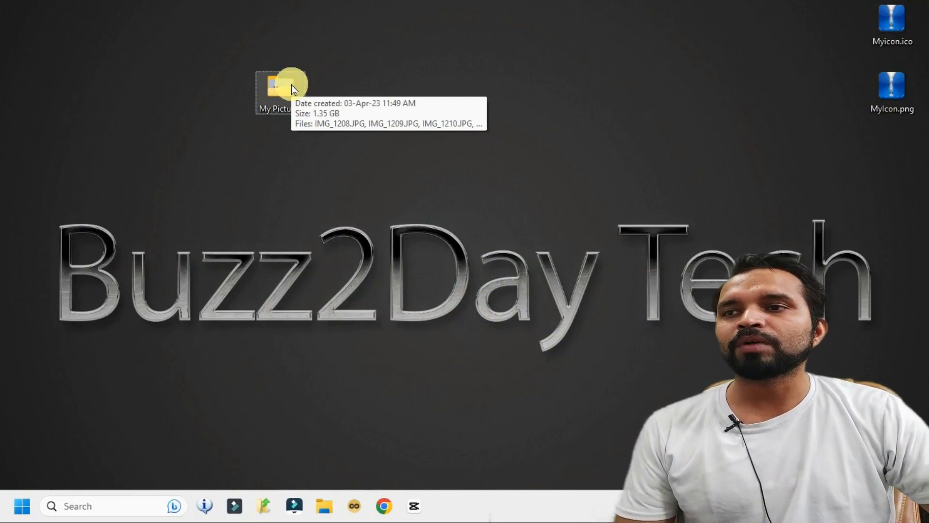
Use Add to archive on the My Pictures folder, proposing My Pictures.rar in RAR format with Normal compression.
{"action": "right_click", "coordinate": [273, 105]}
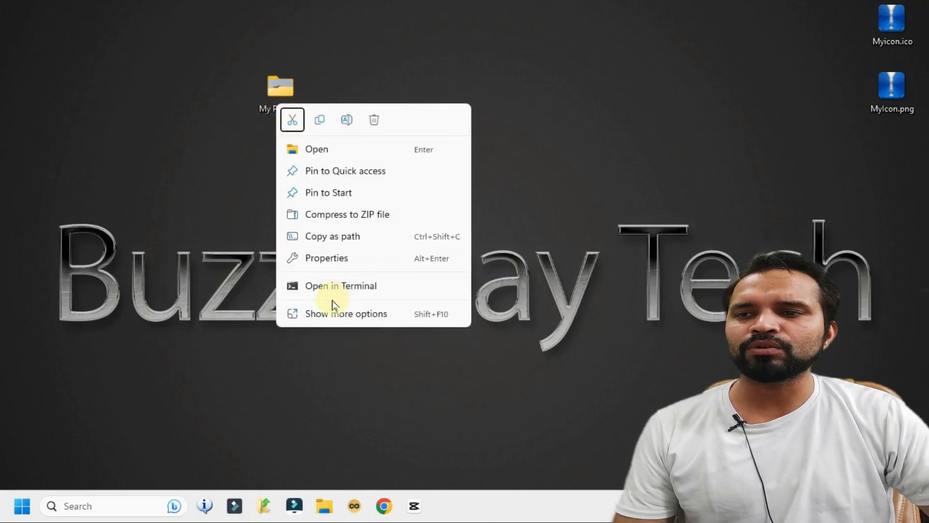
{"action": "left_click", "coordinate": [363, 316]}
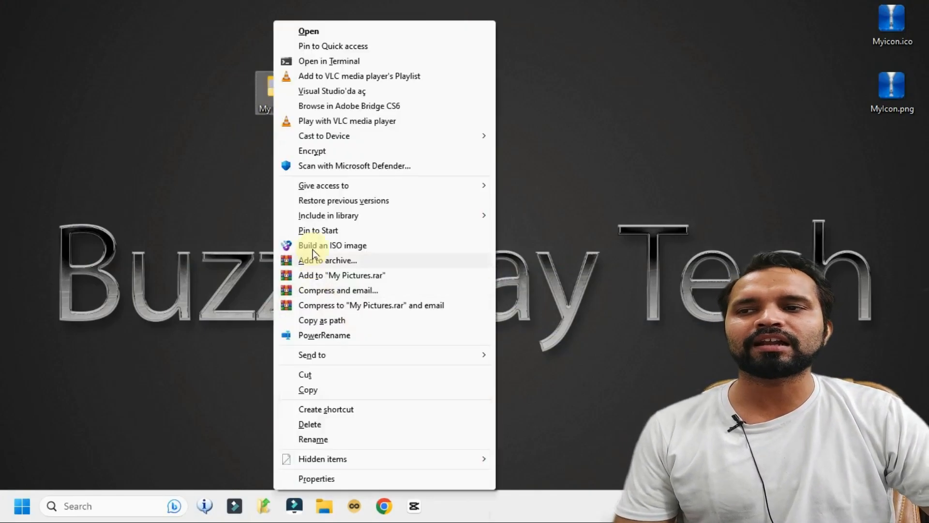
{"action": "left_click", "coordinate": [363, 263]}
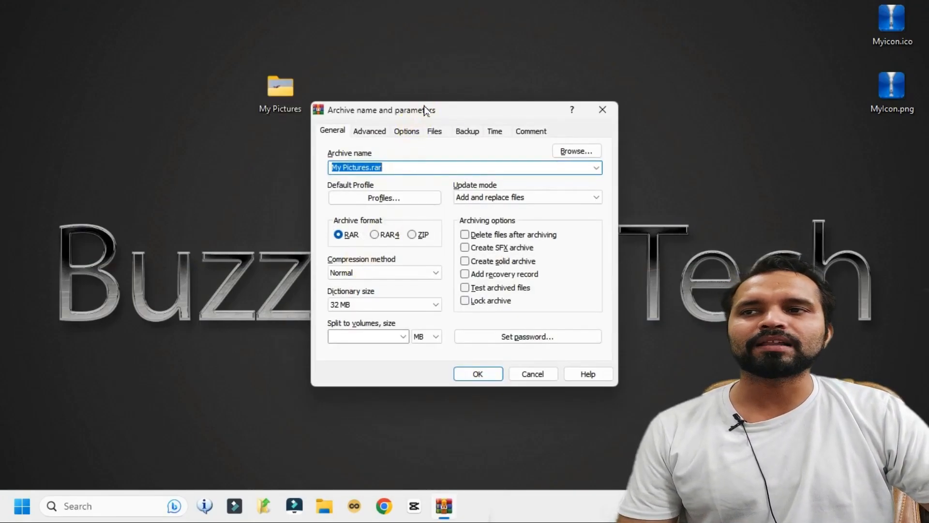
{"action": "left_click", "coordinate": [394, 115]}
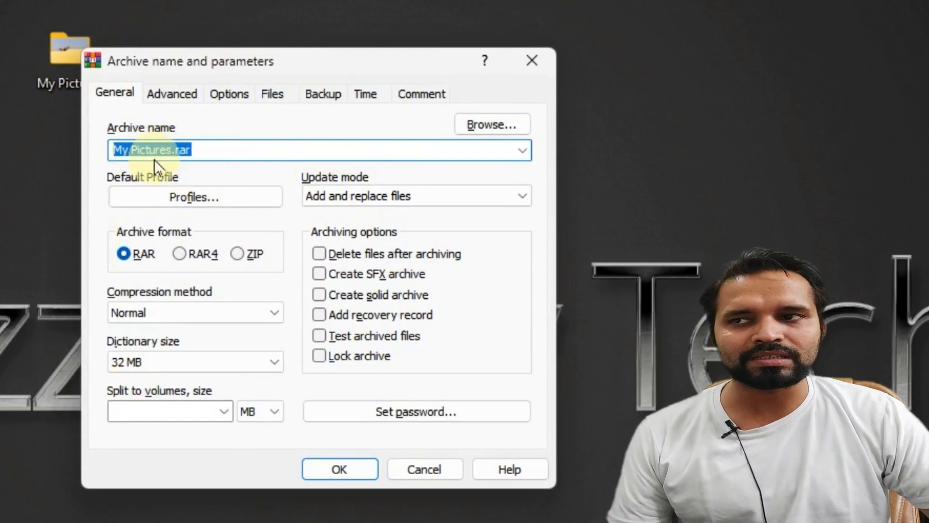
{"action": "left_click", "coordinate": [177, 150]}
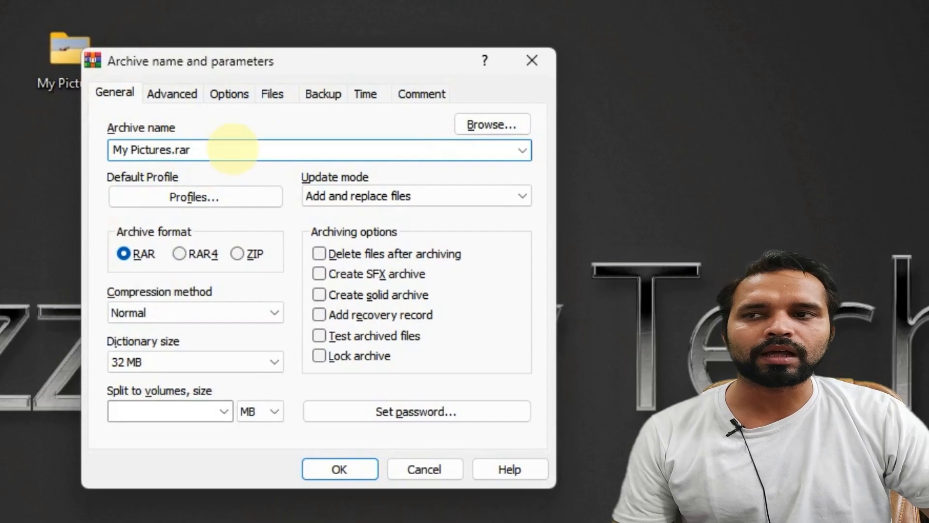
{"action": "left_click_drag", "start_coordinate": [168, 149], "coordinate": [114, 149]}
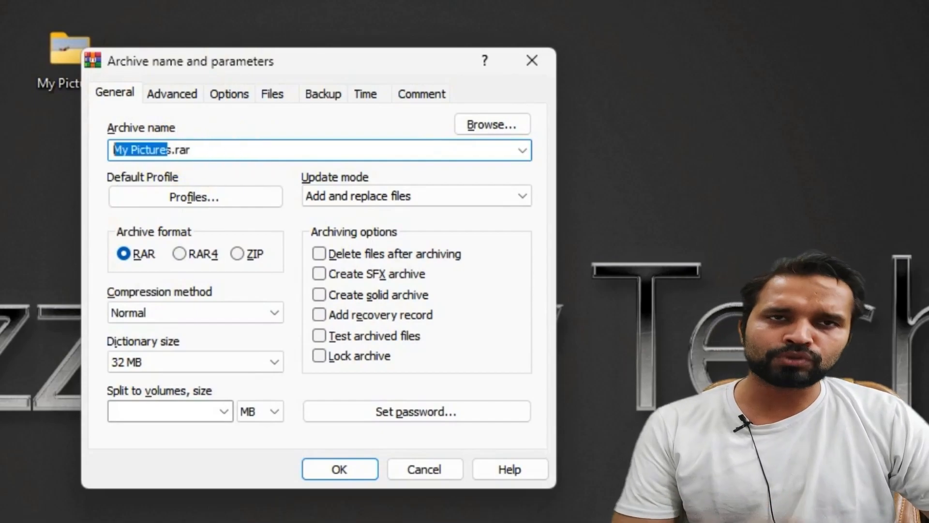
{"action": "left_click_drag", "start_coordinate": [62, 58], "coordinate": [1, 57]}
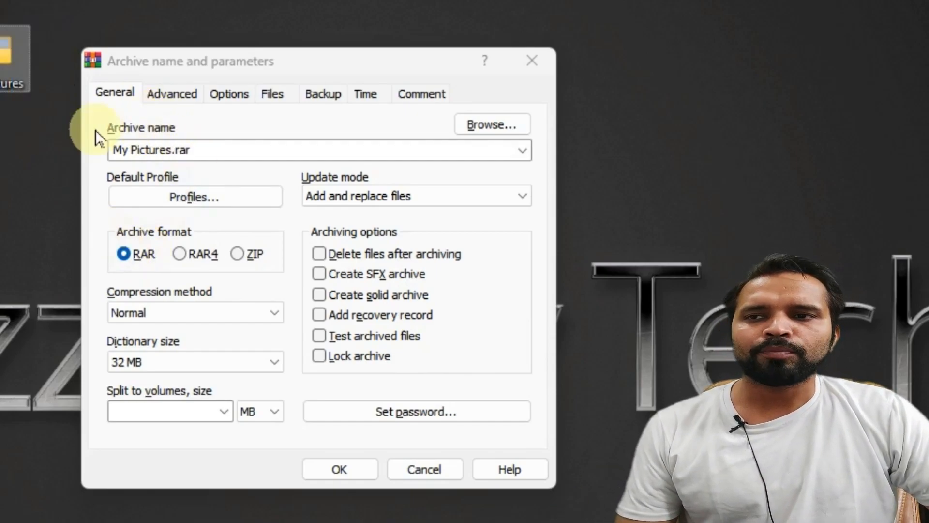
Make the archive a self-extracting My Pictures.exe with a password set and Lock archive enabled.
{"action": "left_click", "coordinate": [317, 273]}
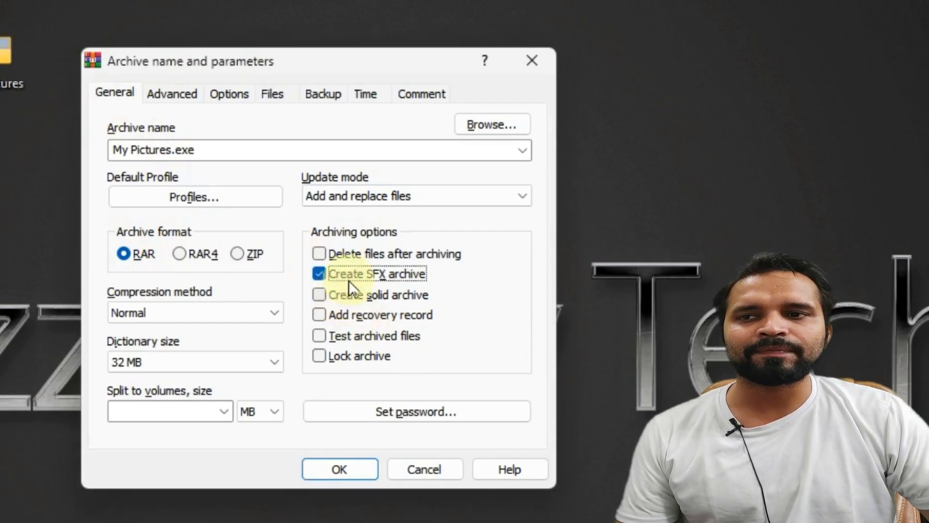
{"action": "left_click", "coordinate": [170, 150]}
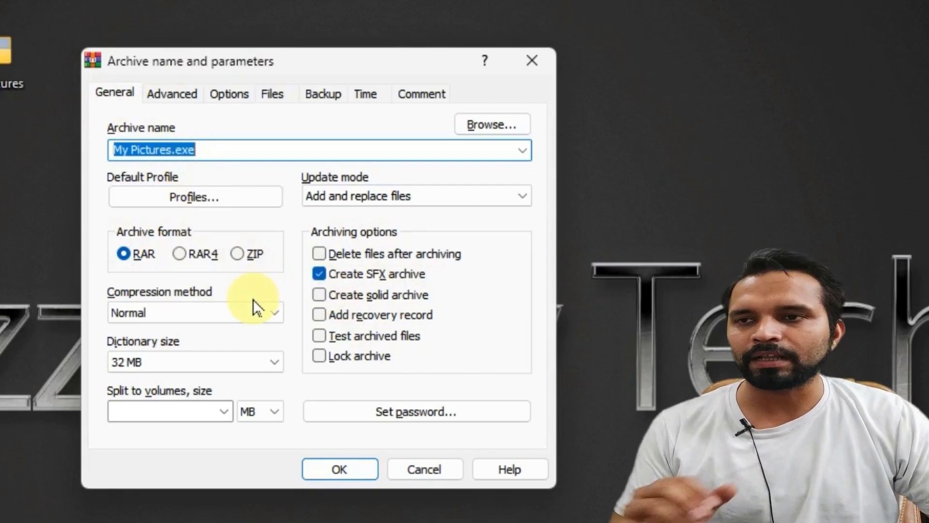
{"action": "left_click", "coordinate": [421, 411]}
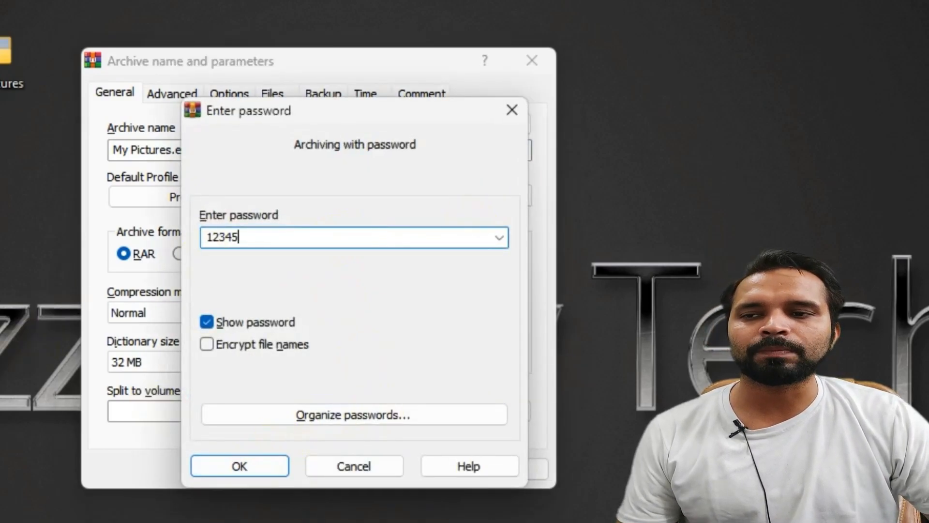
{"action": "key", "text": "ctrl+a"}
{"action": "left_click", "coordinate": [237, 467]}
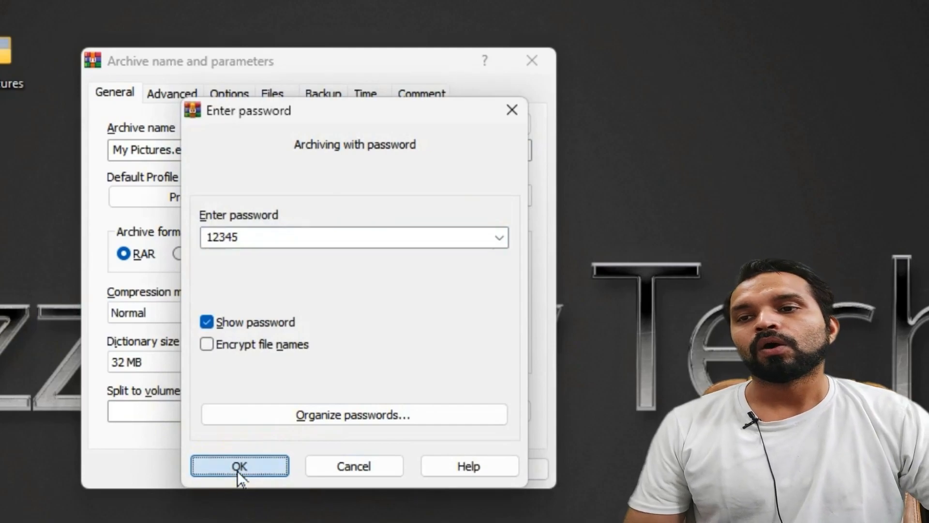
{"action": "left_click", "coordinate": [356, 358]}
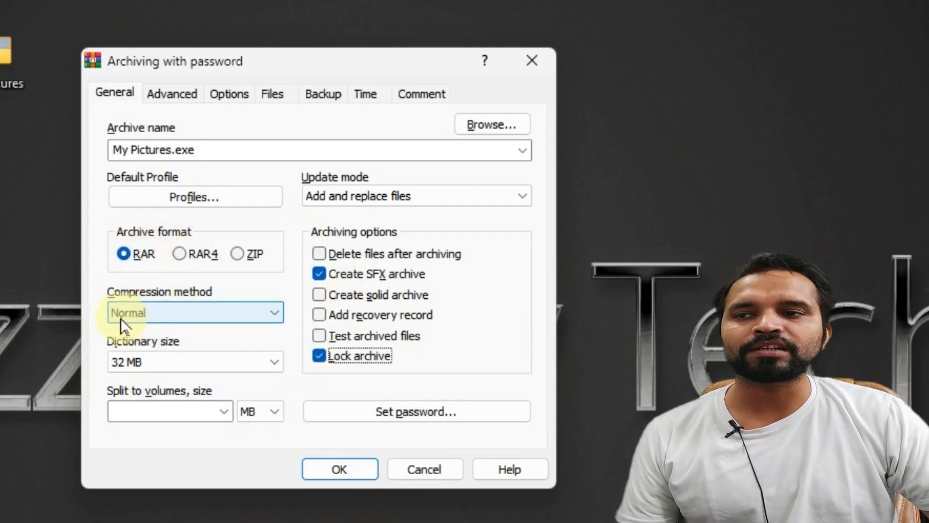
Keep Normal compression and a 32 MB dictionary size, then show the Advanced archiving settings.
{"action": "left_click", "coordinate": [219, 312]}
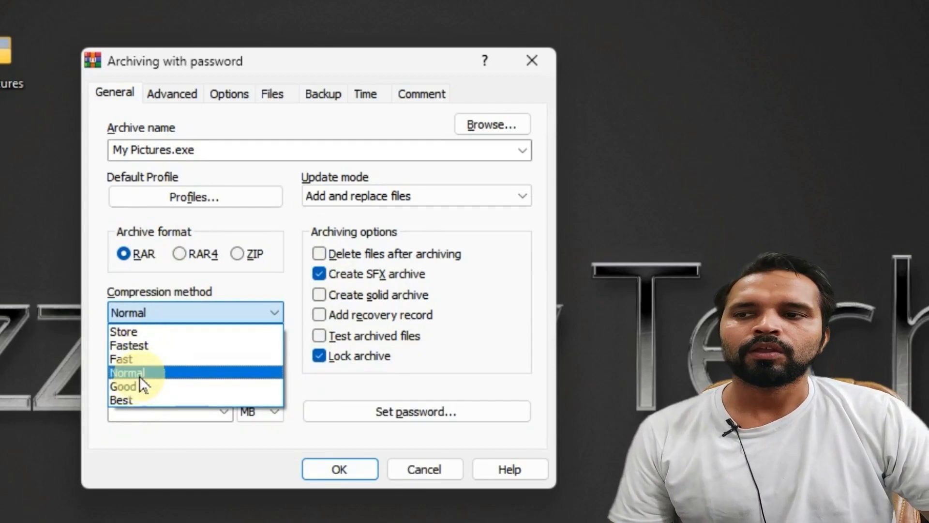
{"action": "left_click", "coordinate": [152, 370]}
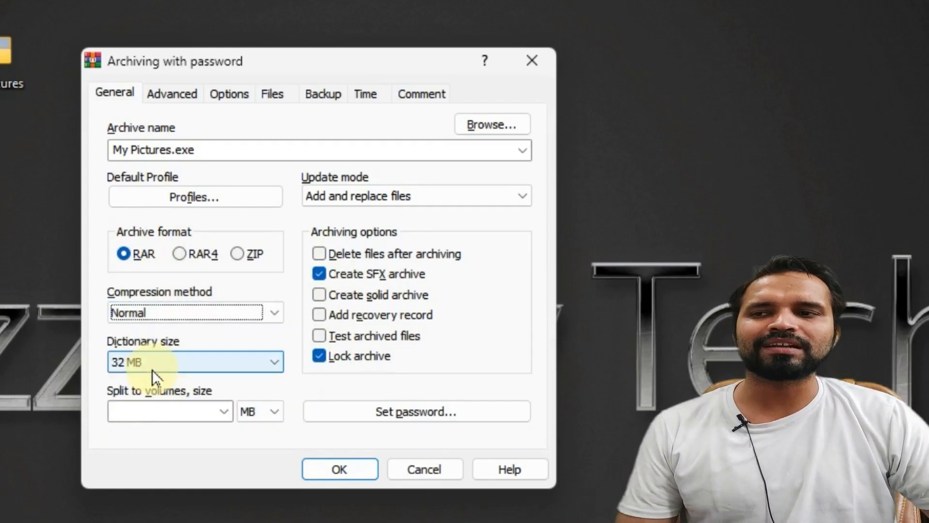
{"action": "left_click", "coordinate": [242, 366]}
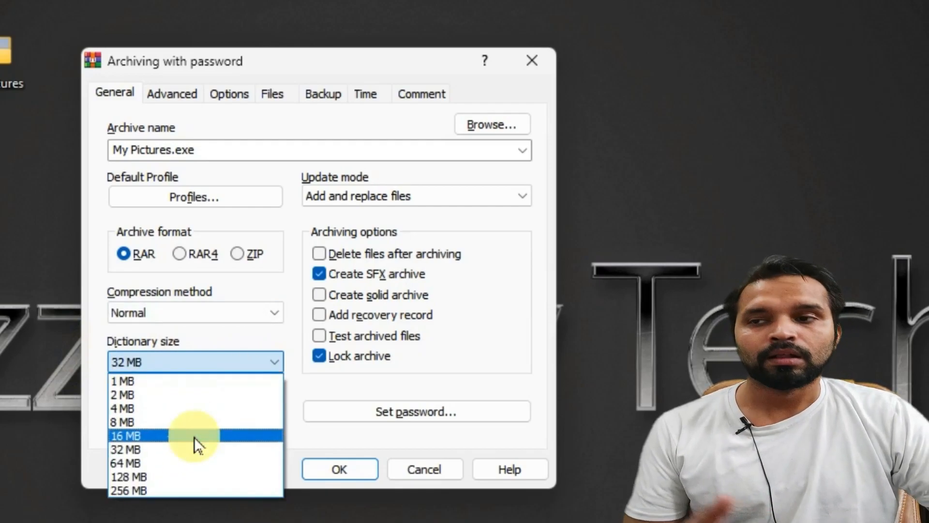
{"action": "left_click", "coordinate": [208, 450]}
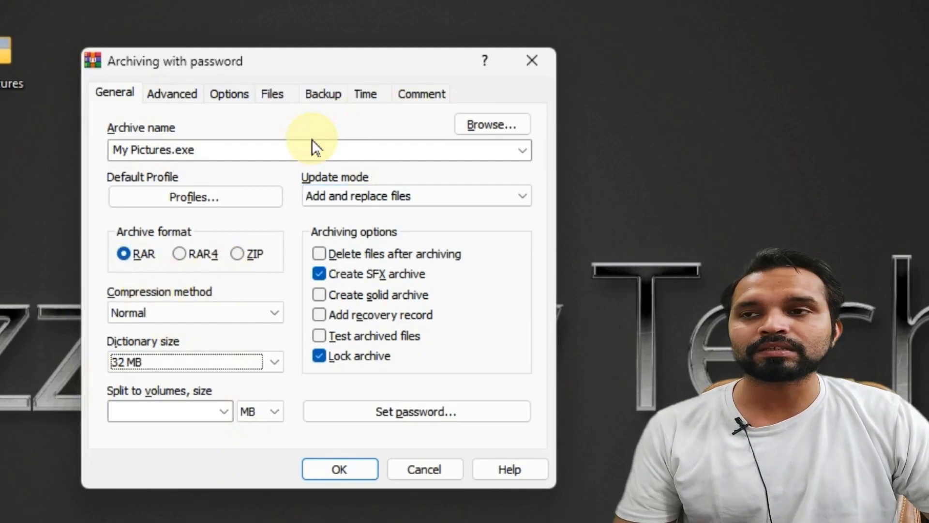
{"action": "left_click", "coordinate": [162, 96]}
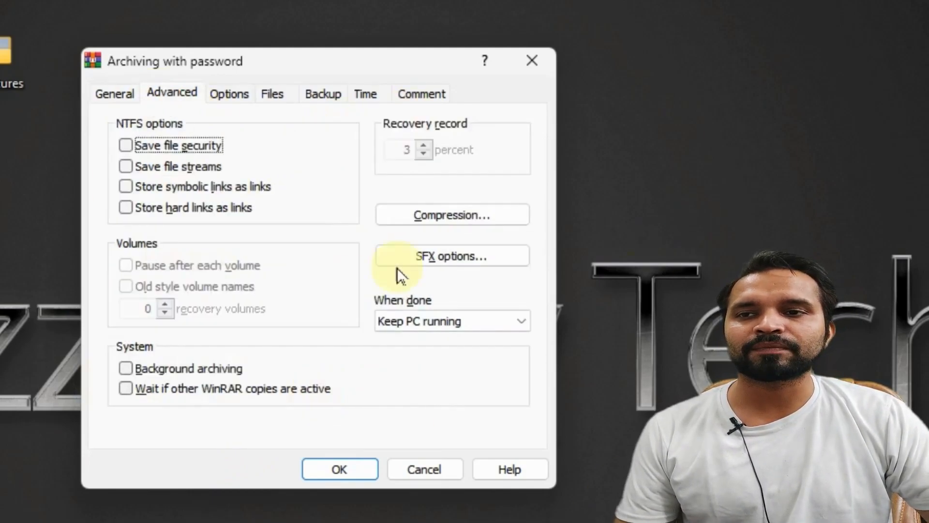
In the SFX options' Text and icon settings, load MyIcon.png from the Desktop as the logo.
{"action": "left_click", "coordinate": [499, 255]}
{"action": "left_click_drag", "start_coordinate": [276, 129], "coordinate": [259, 69]}
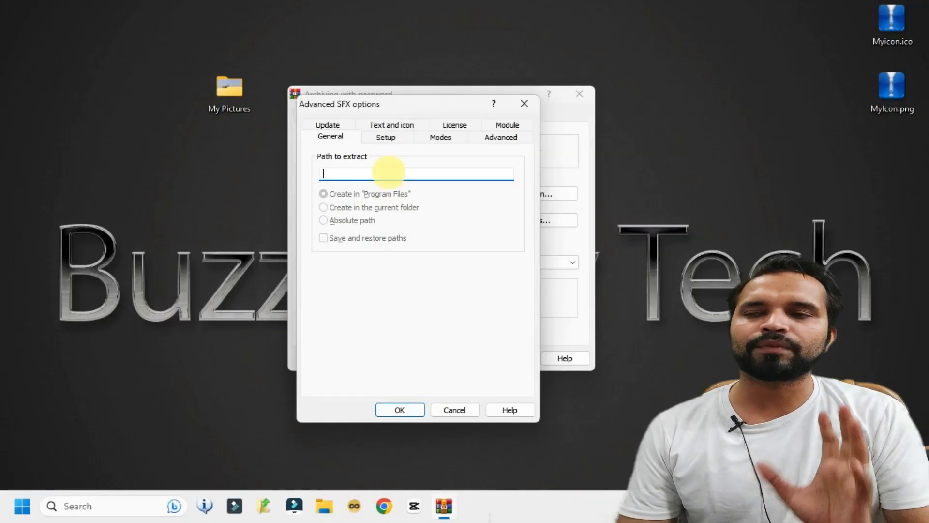
{"action": "left_click", "coordinate": [392, 126]}
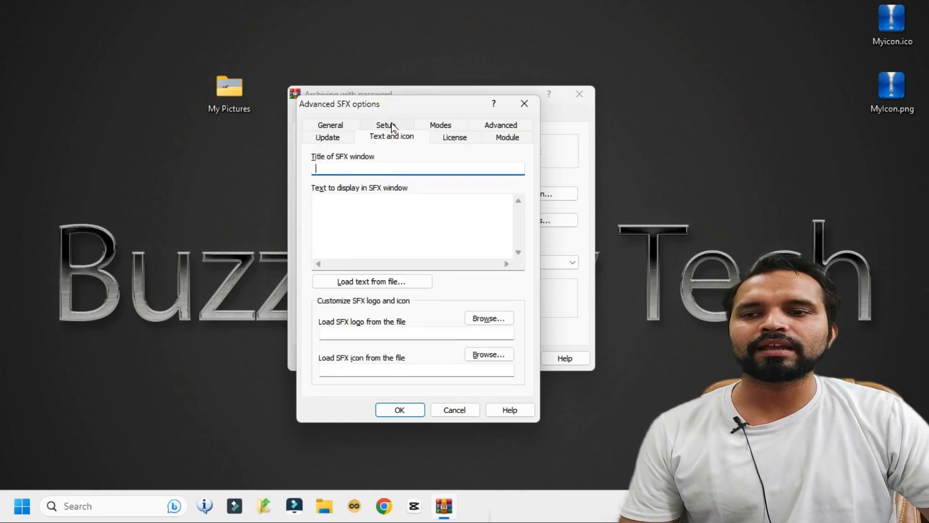
{"action": "left_click", "coordinate": [486, 320]}
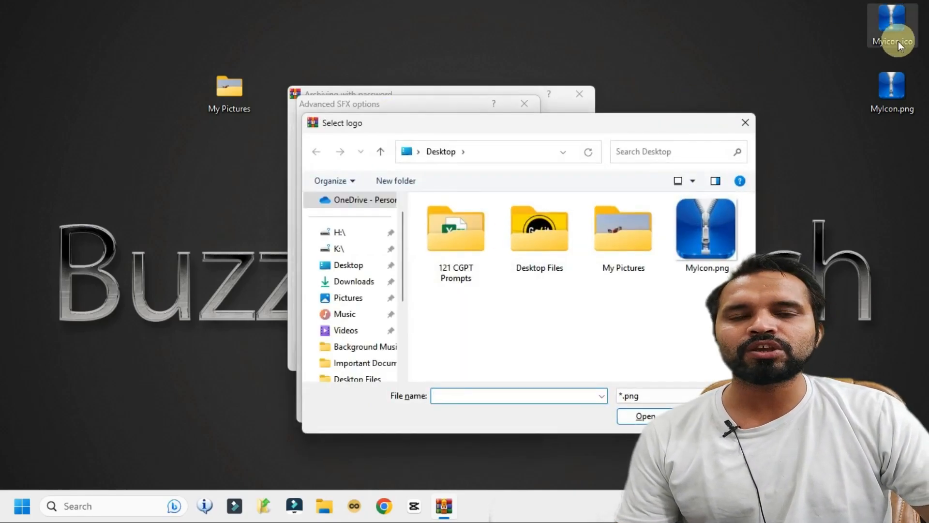
{"action": "left_click", "coordinate": [691, 242]}
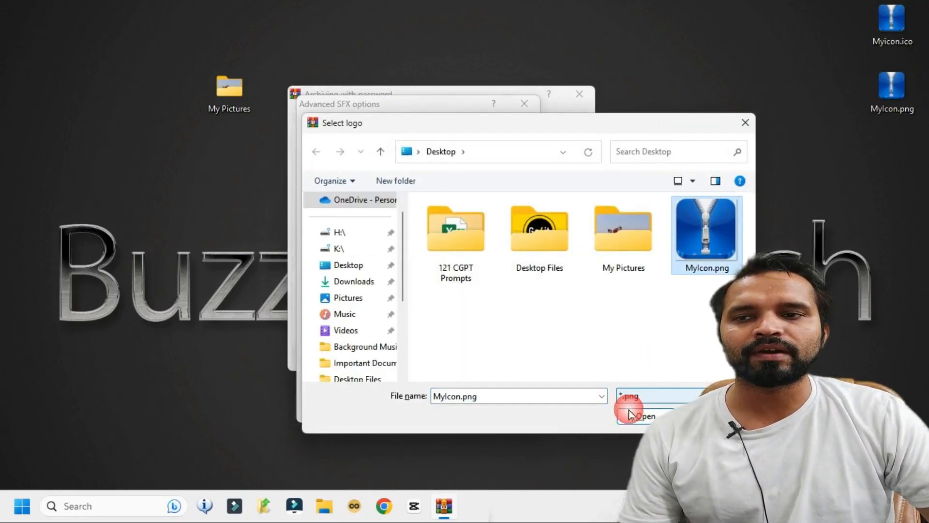
{"action": "left_click", "coordinate": [629, 415]}
Set Myicon.ico from the Desktop as the self-extractor icon.
{"action": "left_click", "coordinate": [489, 356]}
{"action": "left_click", "coordinate": [720, 248]}
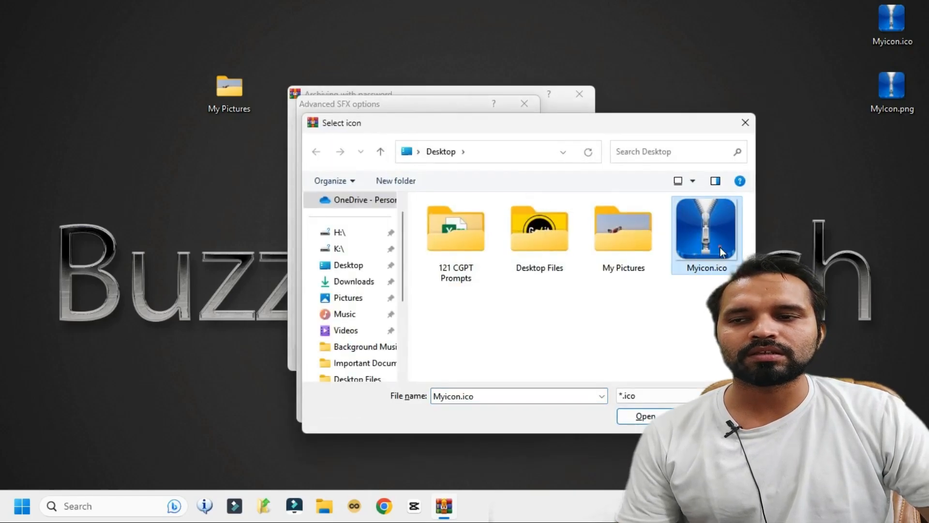
{"action": "left_click", "coordinate": [644, 416]}
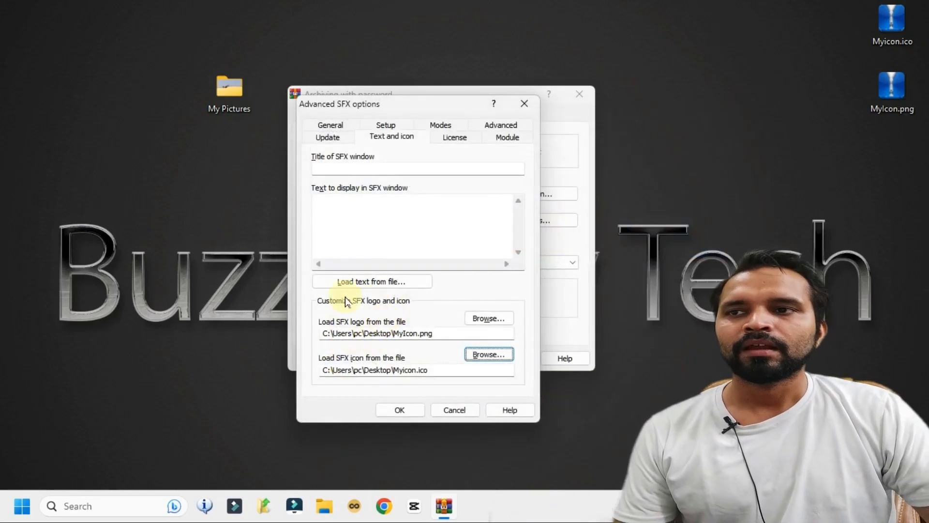
{"action": "left_click", "coordinate": [338, 169]}
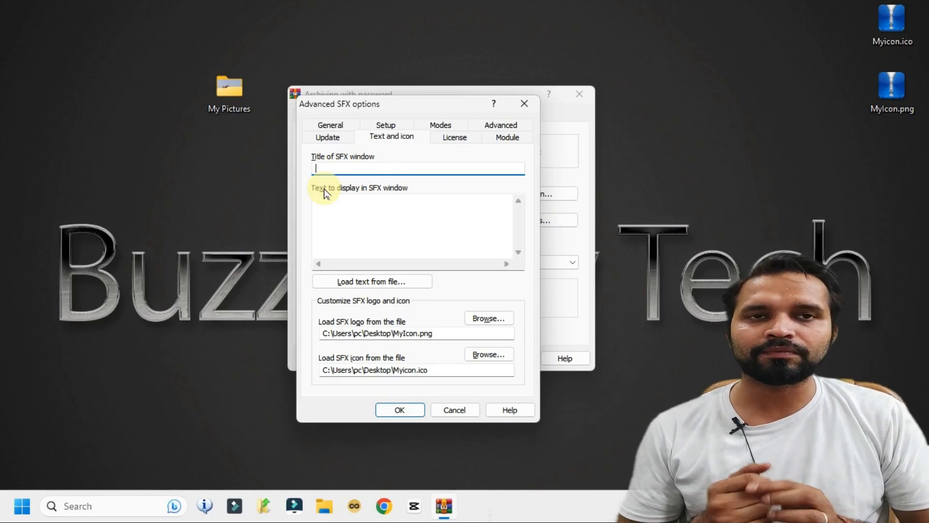
Enter the title 'Very Personal Data' and the message 'Thanks for watching, Subscribe for More Videos...'.
{"action": "type", "text": "Very Pers"}
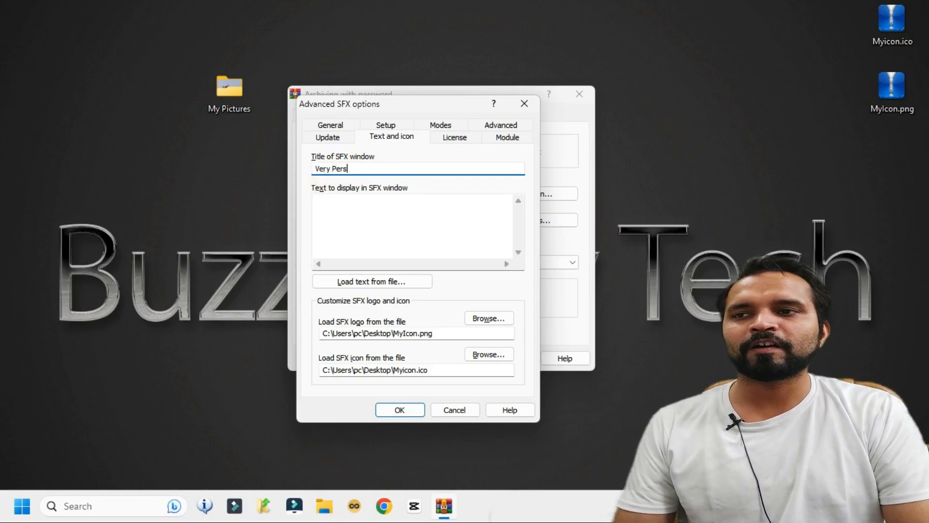
{"action": "type", "text": "onal Data"}
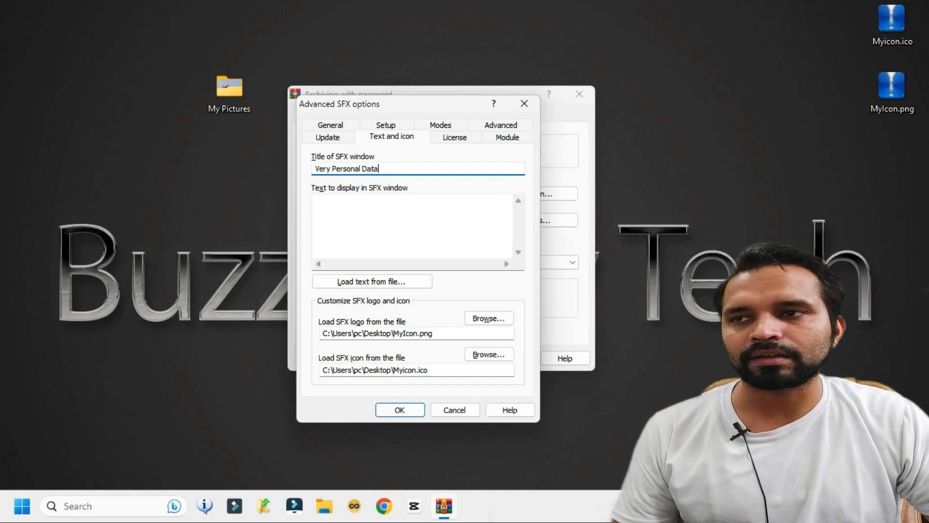
{"action": "left_click", "coordinate": [328, 245]}
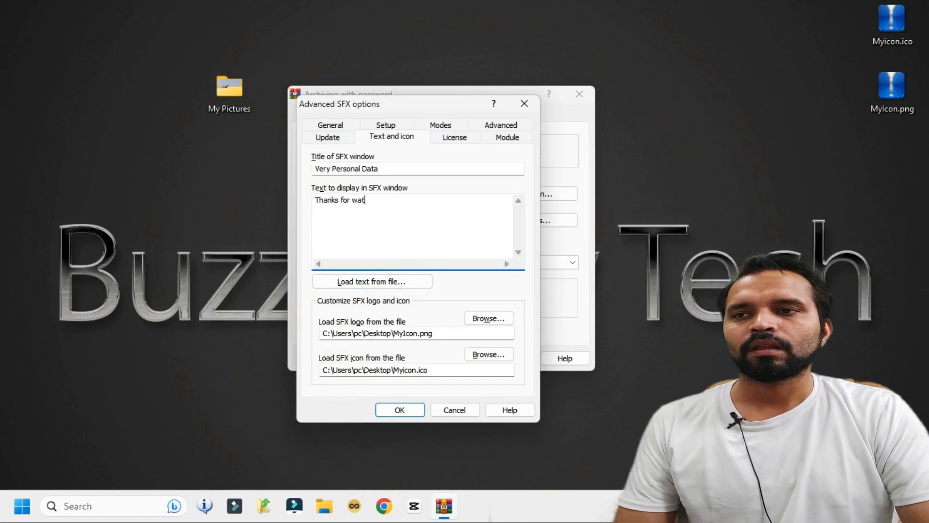
{"action": "type", "text": "cribe for More Videos..."}
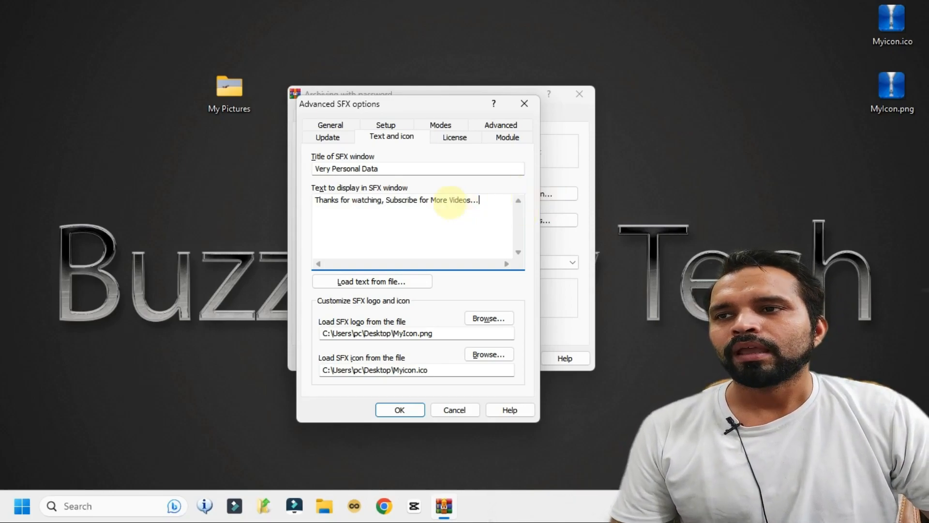
Review the Modes, Advanced, License, Setup and Path settings of the SFX options.
{"action": "left_click", "coordinate": [441, 125]}
{"action": "left_click", "coordinate": [513, 136]}
{"action": "left_click", "coordinate": [455, 125]}
{"action": "left_click", "coordinate": [387, 125]}
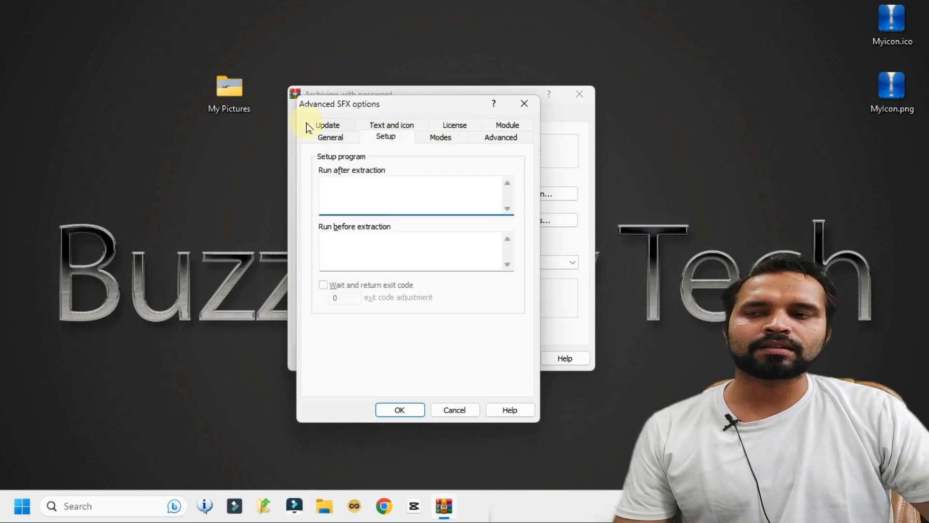
{"action": "left_click", "coordinate": [338, 139]}
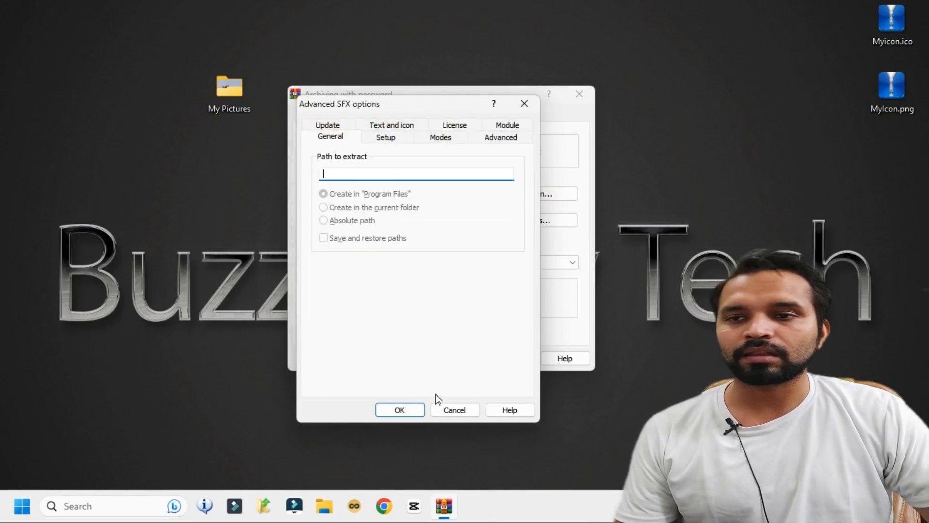
Confirm the SFX options and the password dialog, then place the new My Pictures.exe beside the My Pictures folder.
{"action": "left_click", "coordinate": [417, 413]}
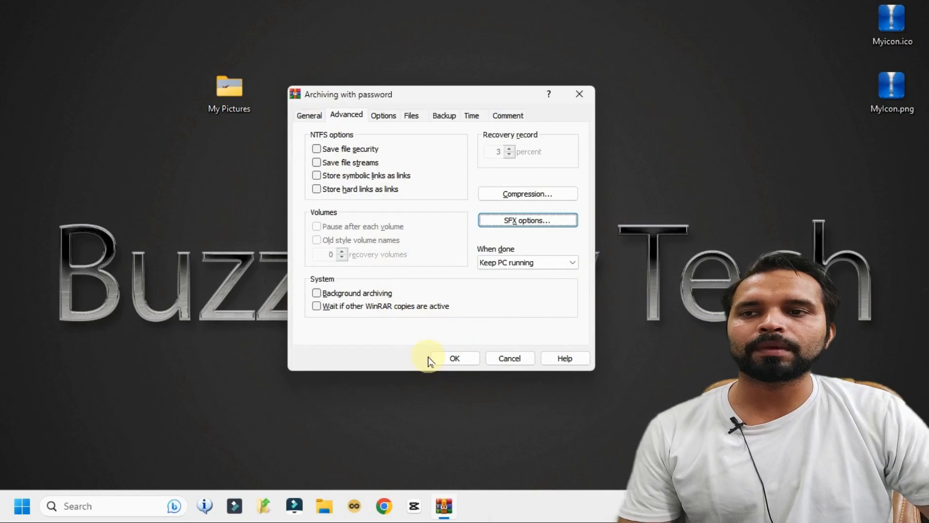
{"action": "left_click", "coordinate": [443, 359]}
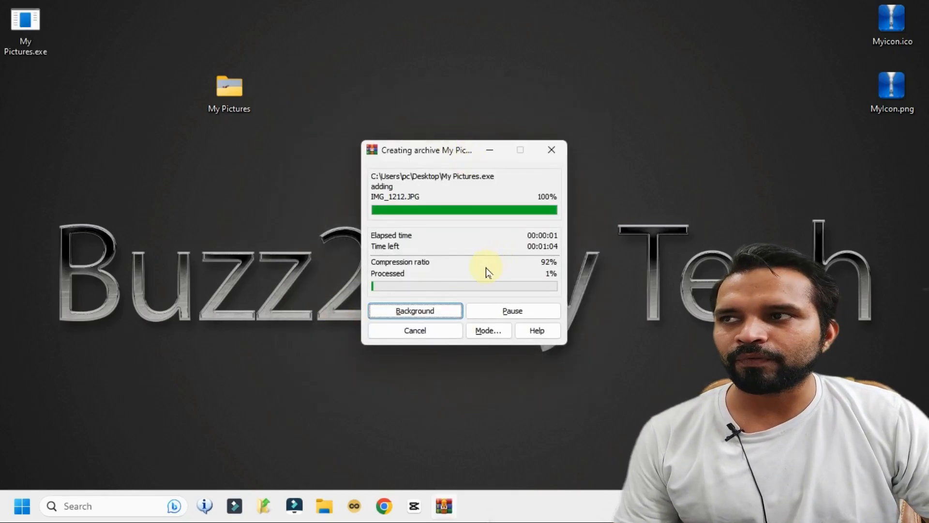
{"action": "left_click_drag", "start_coordinate": [51, 42], "coordinate": [141, 95]}
{"action": "left_click_drag", "start_coordinate": [174, 50], "coordinate": [103, 167]}
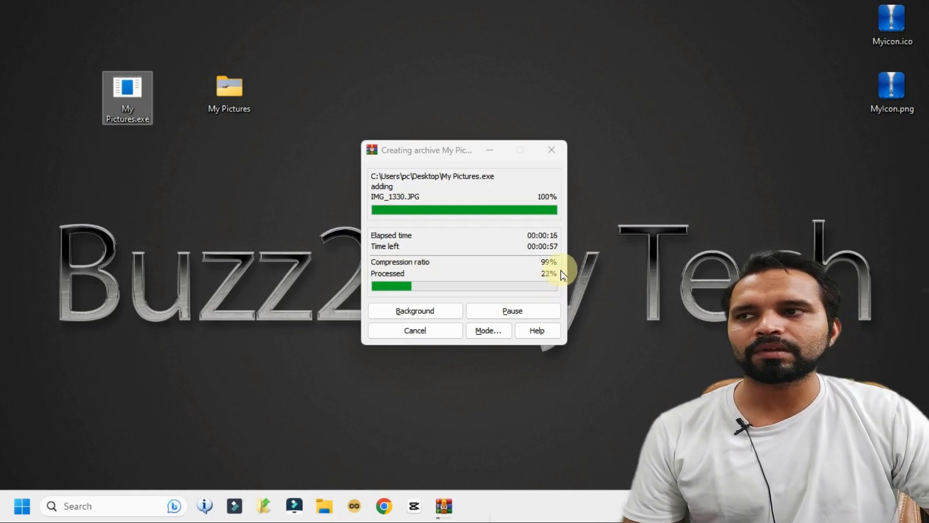
{"action": "left_click_drag", "start_coordinate": [170, 163], "coordinate": [170, 162]}
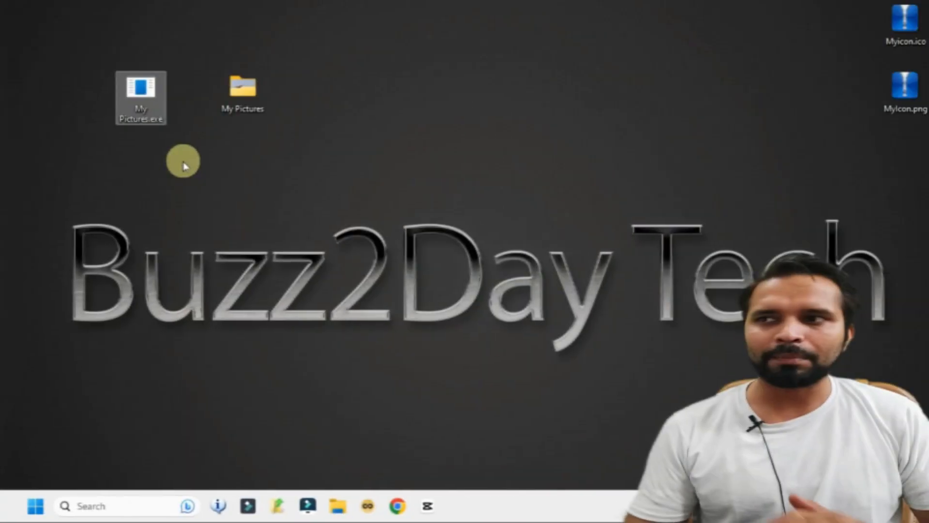
Rearrange the desktop icons, moving the My Pictures folder to the top centre.
{"action": "left_click_drag", "start_coordinate": [79, 52], "coordinate": [149, 151]}
{"action": "left_click_drag", "start_coordinate": [847, 3], "coordinate": [904, 190]}
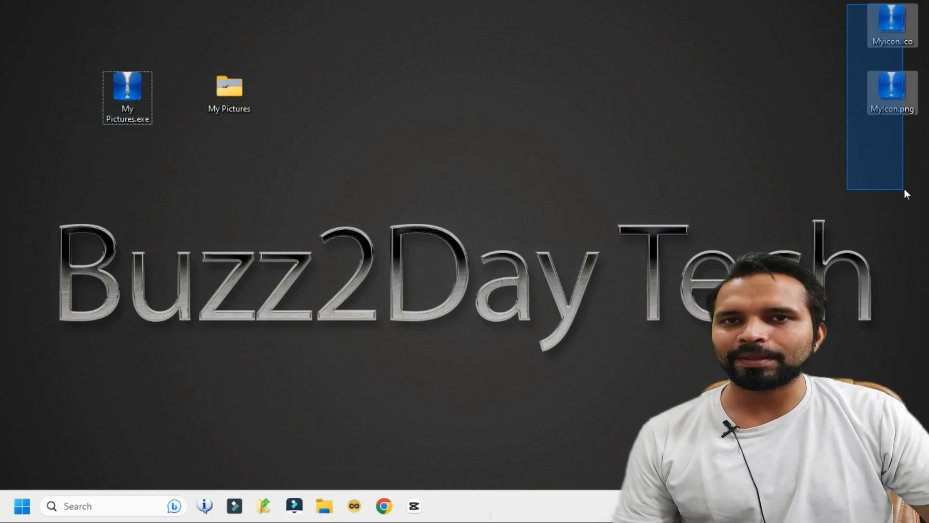
{"action": "left_click_drag", "start_coordinate": [76, 52], "coordinate": [150, 152]}
{"action": "left_click_drag", "start_coordinate": [186, 10], "coordinate": [172, 103]}
{"action": "left_click_drag", "start_coordinate": [230, 93], "coordinate": [390, 18]}
{"action": "left_click_drag", "start_coordinate": [212, 24], "coordinate": [159, 129]}
Run My Pictures.exe and review its Very Personal Data window, message and destination path.
{"action": "left_click", "coordinate": [130, 91]}
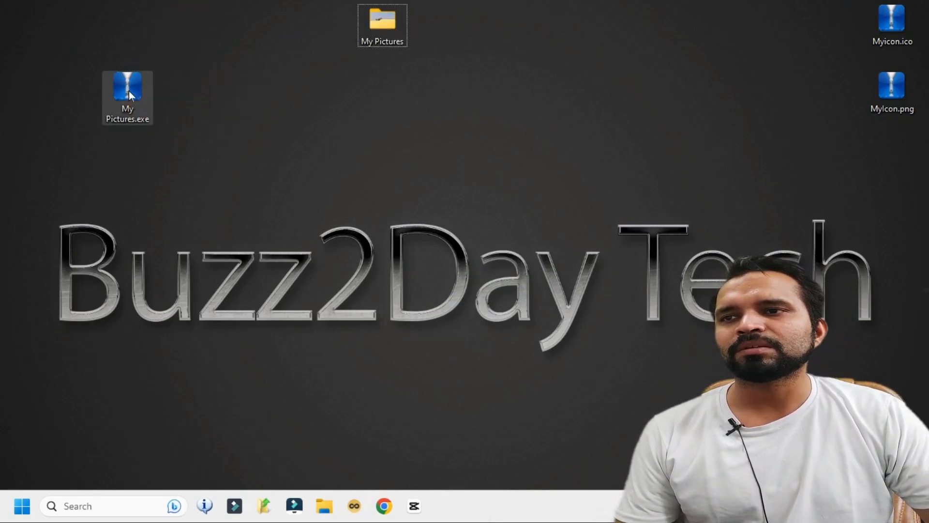
{"action": "double_click", "coordinate": [130, 92]}
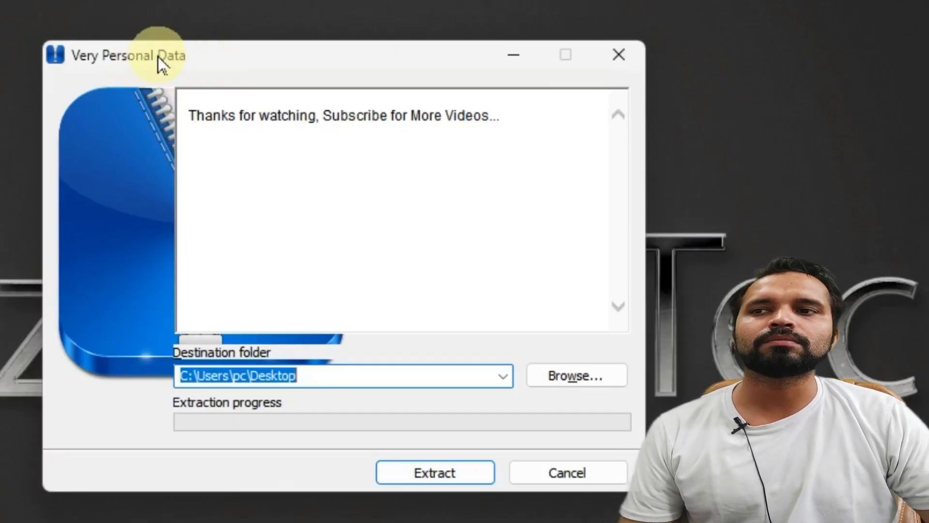
{"action": "left_click_drag", "start_coordinate": [213, 61], "coordinate": [198, 31]}
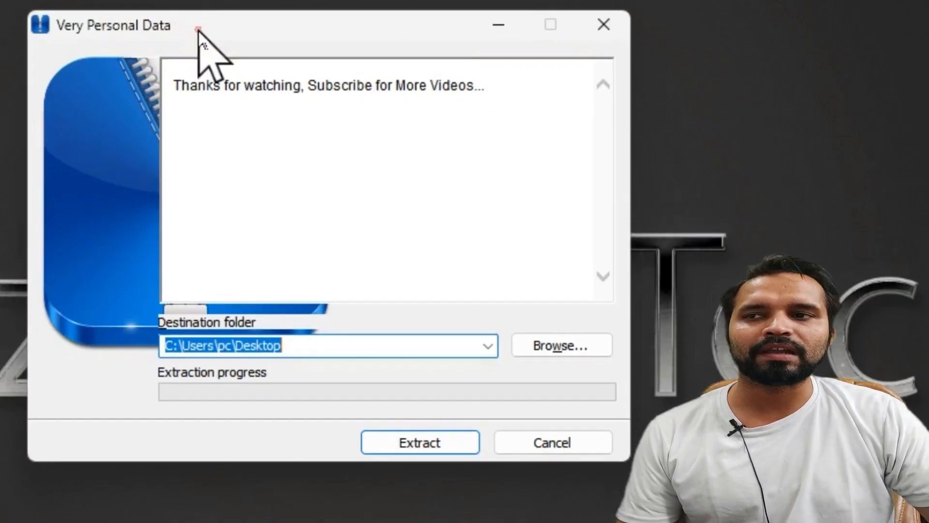
{"action": "left_click_drag", "start_coordinate": [542, 121], "coordinate": [145, 100]}
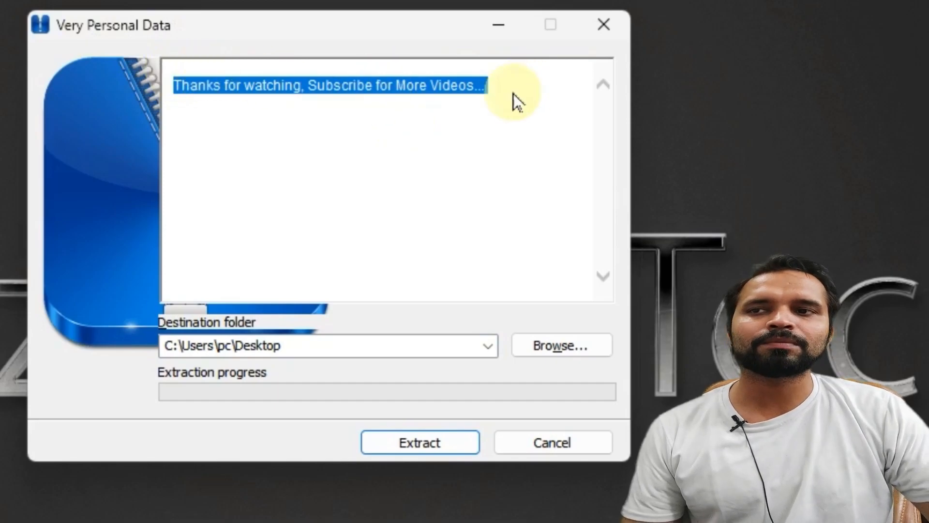
{"action": "left_click", "coordinate": [379, 153]}
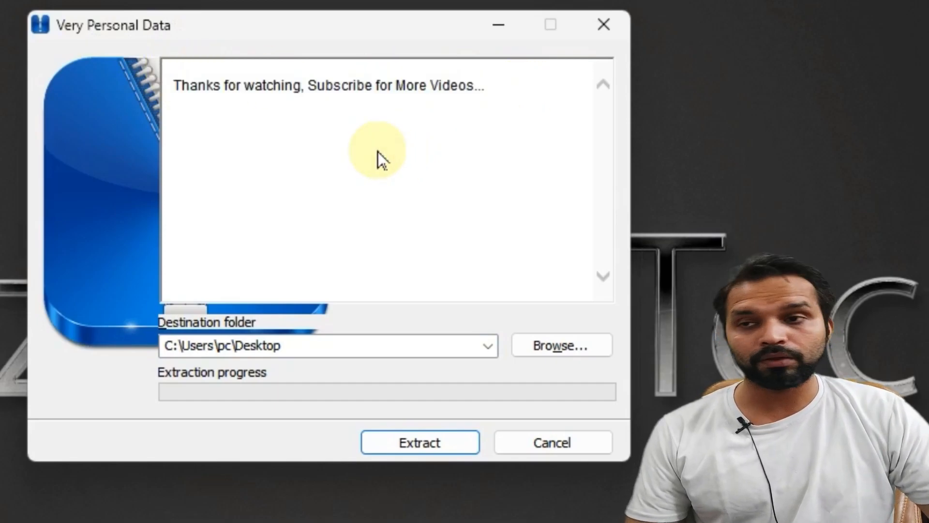
{"action": "left_click", "coordinate": [309, 341]}
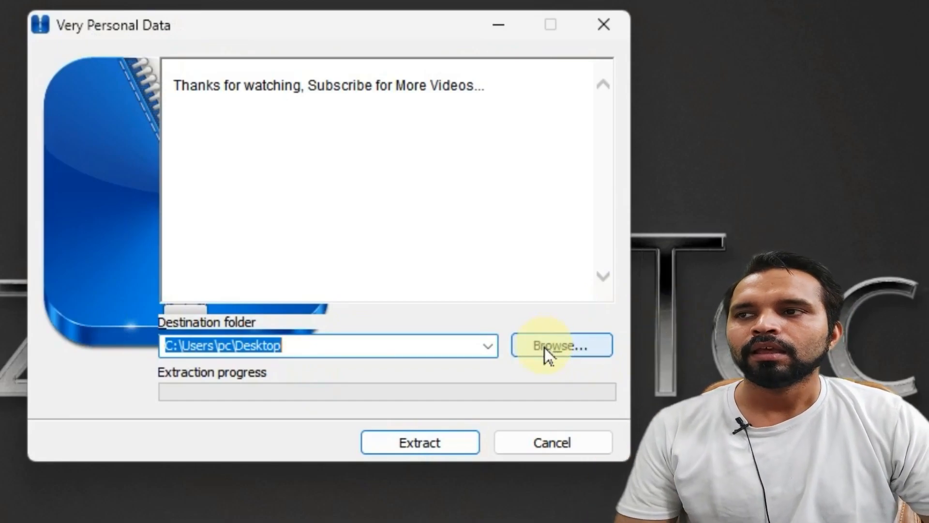
Extract the archive into a new subfolder of the Desktop destination path, supplying the archive password.
{"action": "left_click", "coordinate": [352, 341]}
{"action": "type", "text": "\\"}
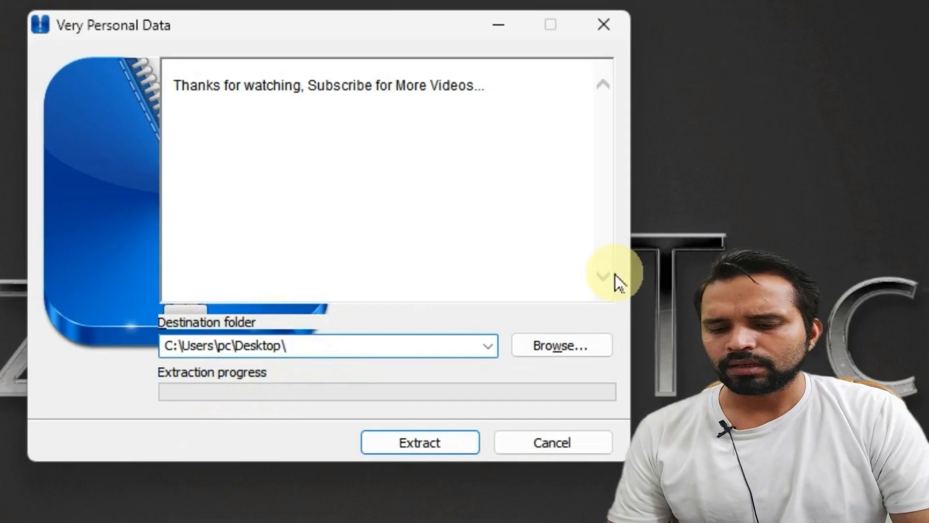
{"action": "type", "text": "Nikhil"}
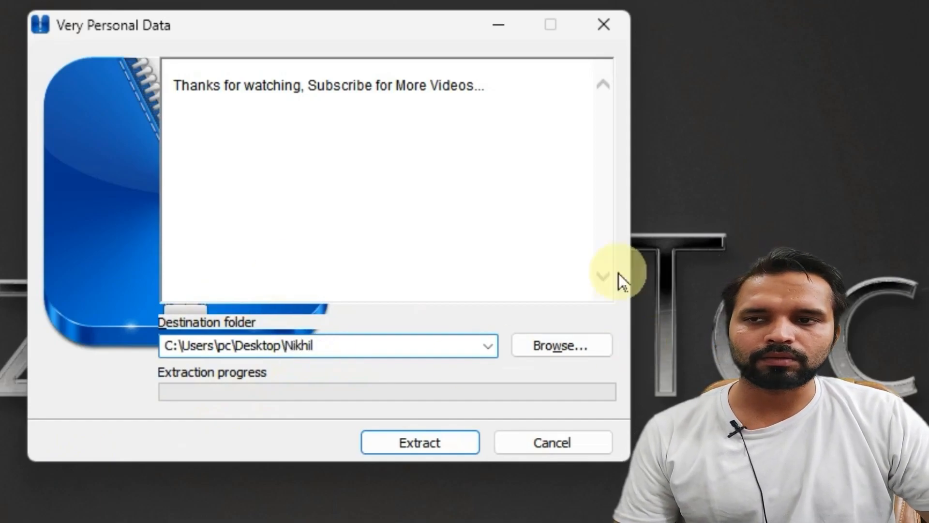
{"action": "left_click", "coordinate": [420, 442]}
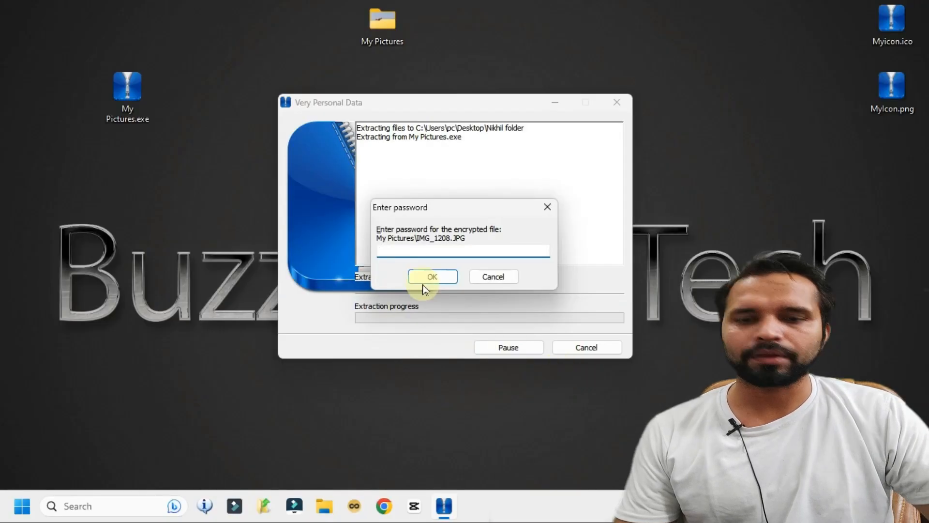
{"action": "type", "text": "12345"}
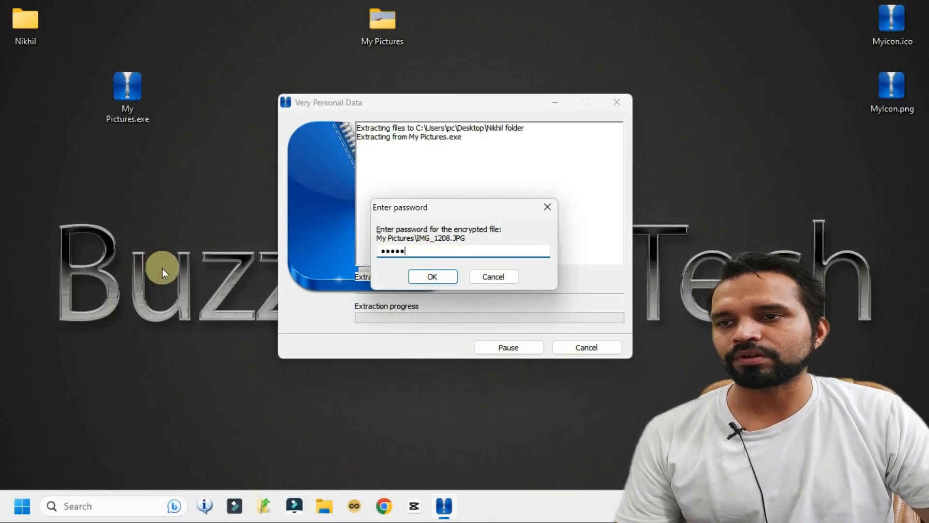
{"action": "left_click", "coordinate": [421, 279]}
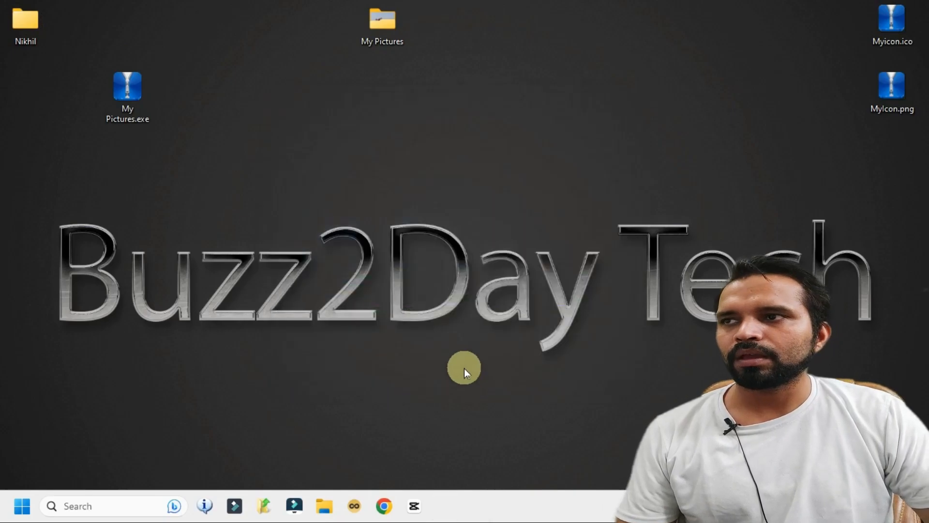
Open the new extracted folder to confirm the My Pictures folder arrived, then close it.
{"action": "left_click_drag", "start_coordinate": [47, 42], "coordinate": [274, 89]}
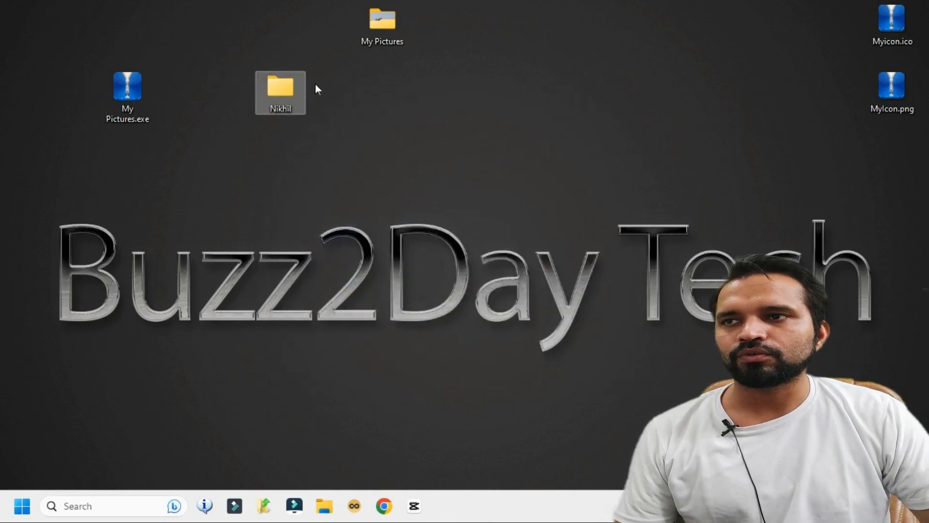
{"action": "double_click", "coordinate": [279, 98]}
{"action": "left_click", "coordinate": [207, 138]}
{"action": "double_click", "coordinate": [207, 138]}
{"action": "left_click", "coordinate": [907, 10]}
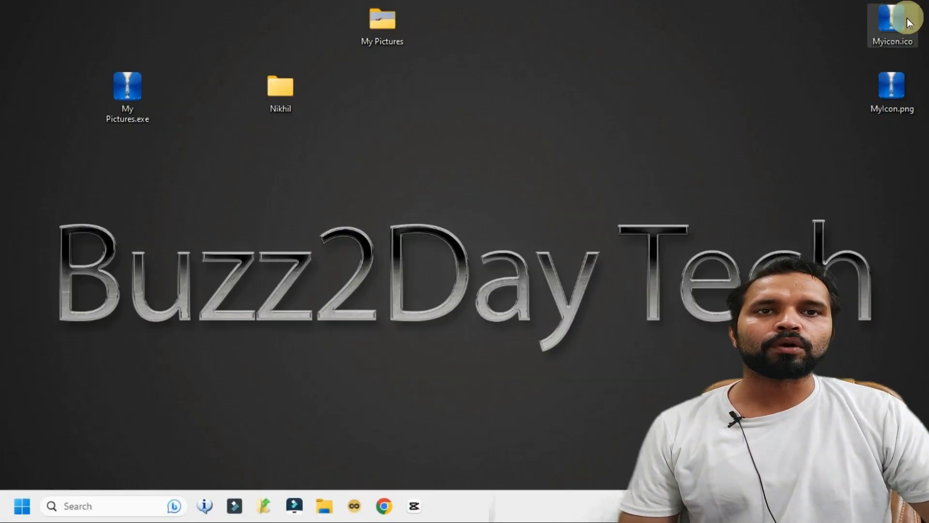